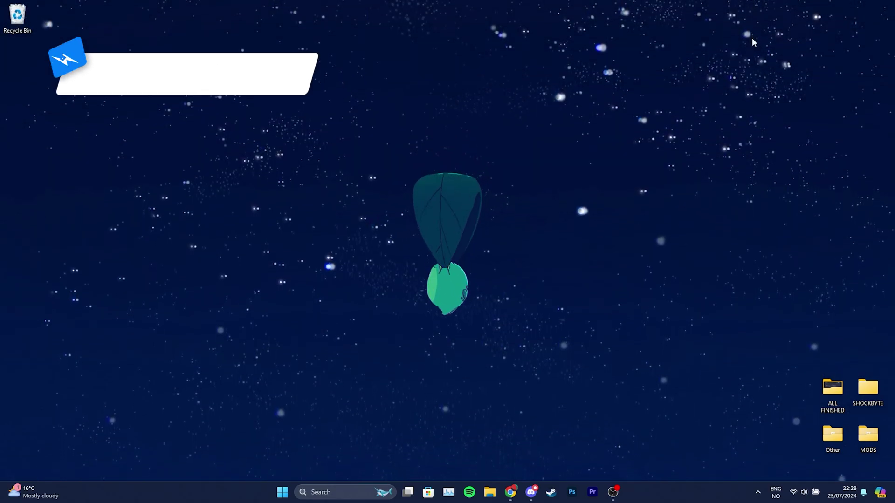
Run %appdata% to open the AppData Roaming folder in File Explorer
key(super+r)
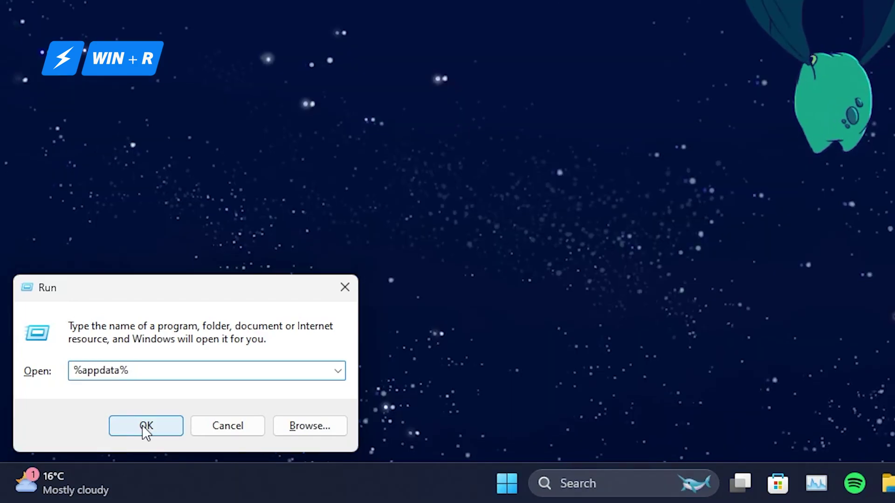
click(144, 429)
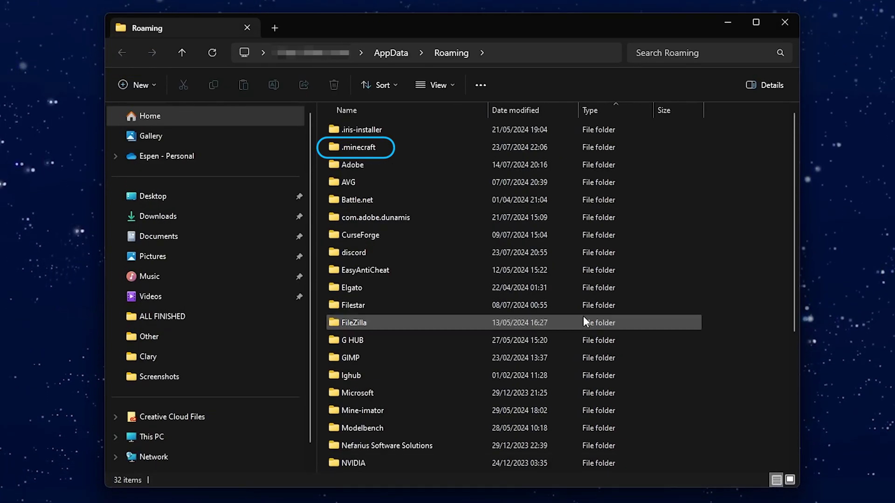
Go into .minecraft › saves and select the Shocky Server world folder
double_click(396, 146)
scroll(403, 196, down, 1)
scroll(402, 214, down, 1)
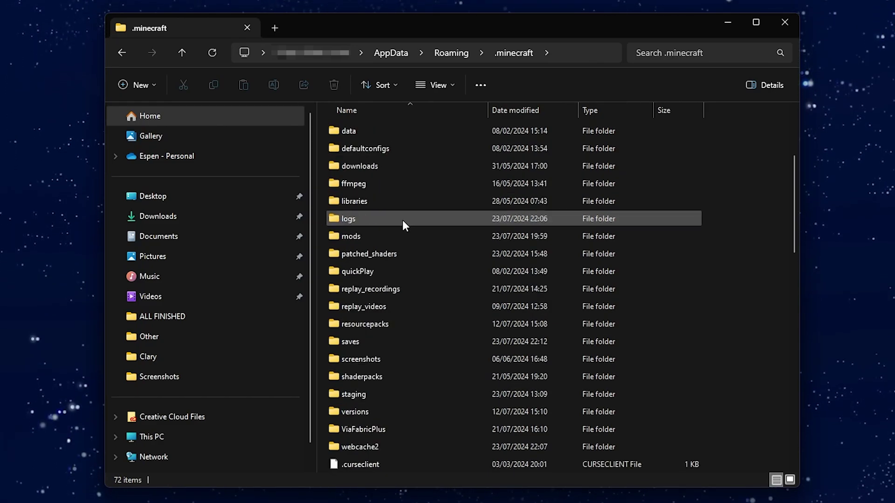
click(391, 337)
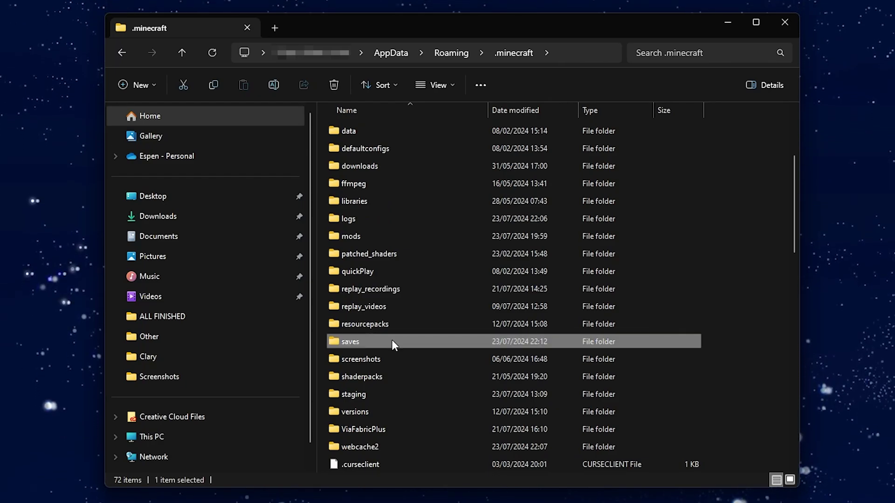
double_click(392, 340)
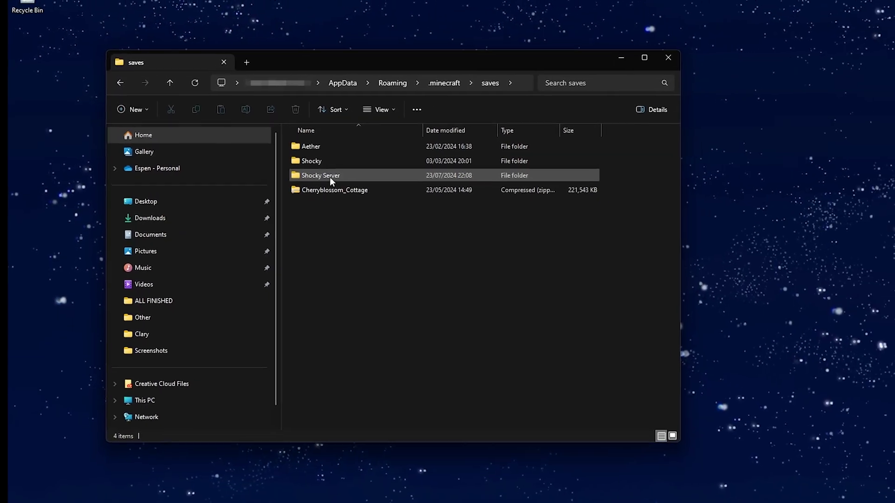
click(330, 178)
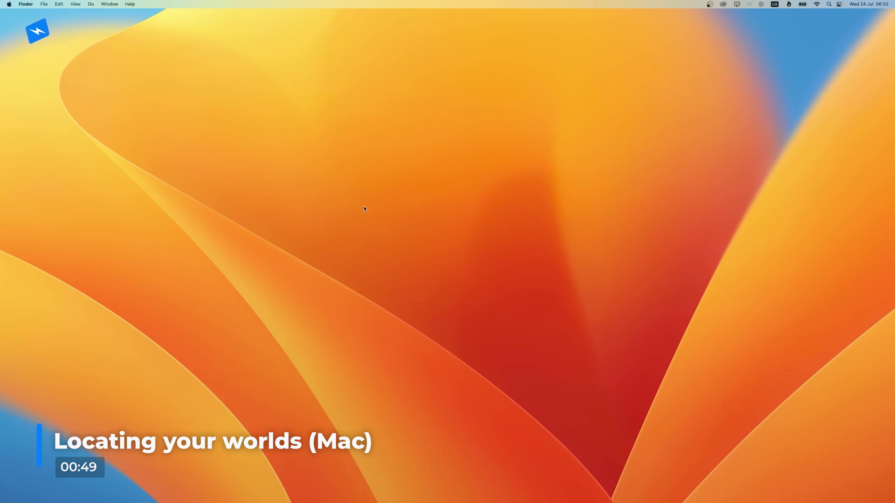
Bring up Finder's Go to Folder prompt for ~/Library/Application Support/minecraft
key(super+shift+g)
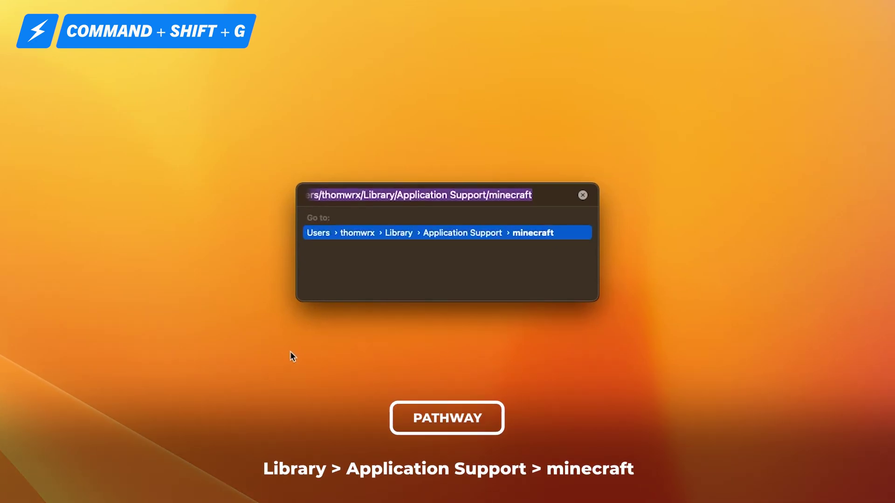
Go to the Application Support minecraft folder and select its saves folder
key(Return)
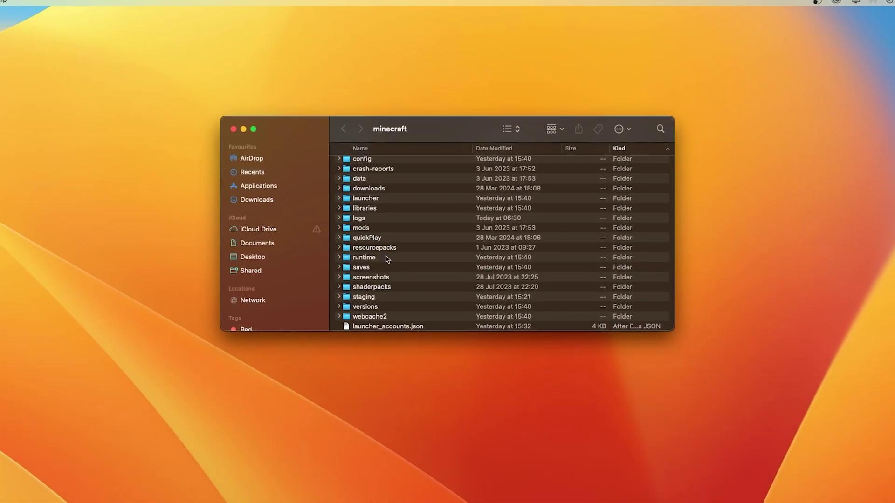
scroll(429, 221, up, 3)
scroll(428, 220, down, 2)
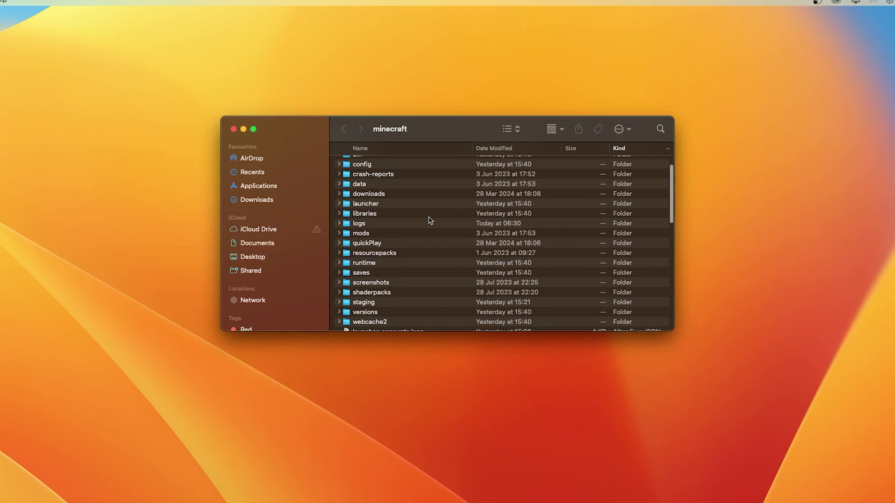
scroll(429, 220, up, 2)
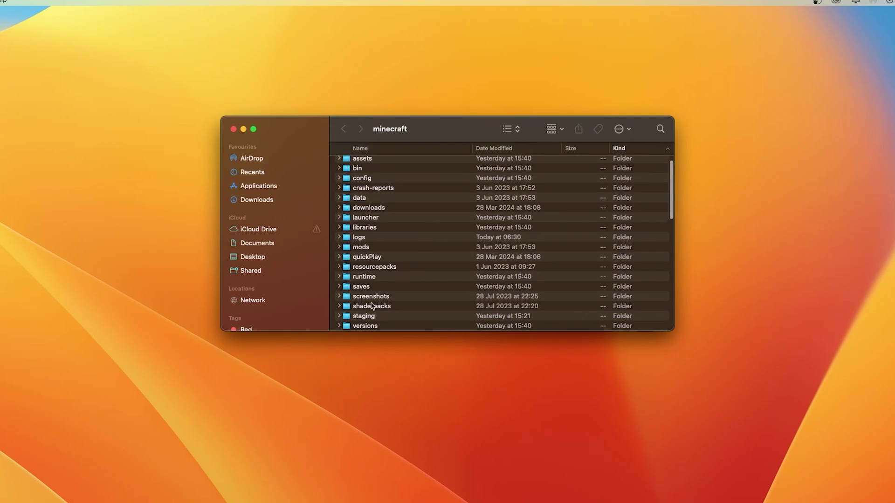
click(364, 289)
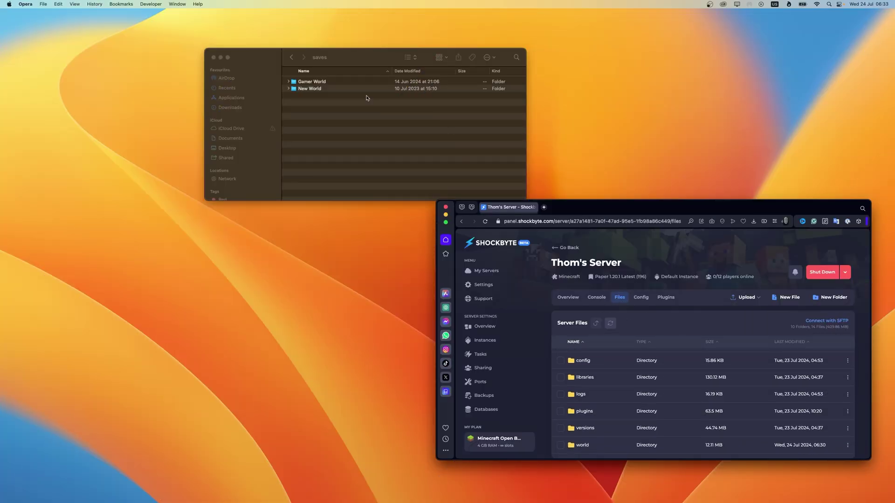
Drag the New World folder from Finder onto the Shockbyte Files page
click(330, 92)
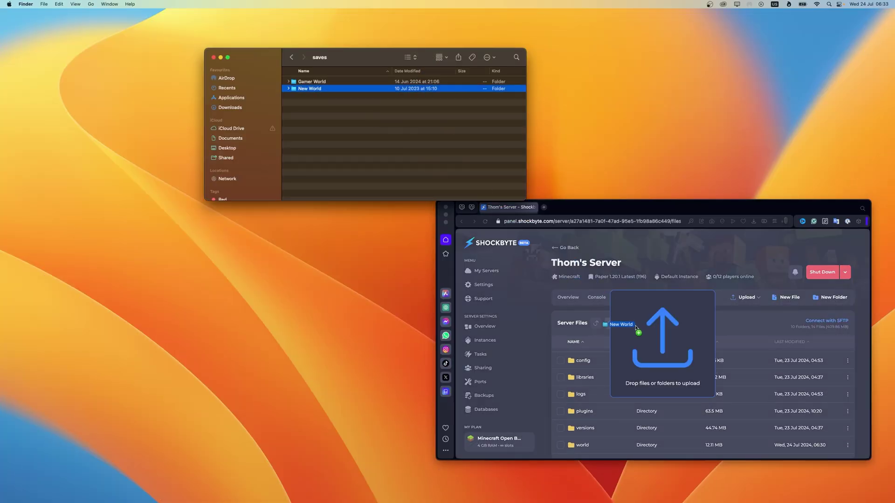
drag(407, 127, 636, 329)
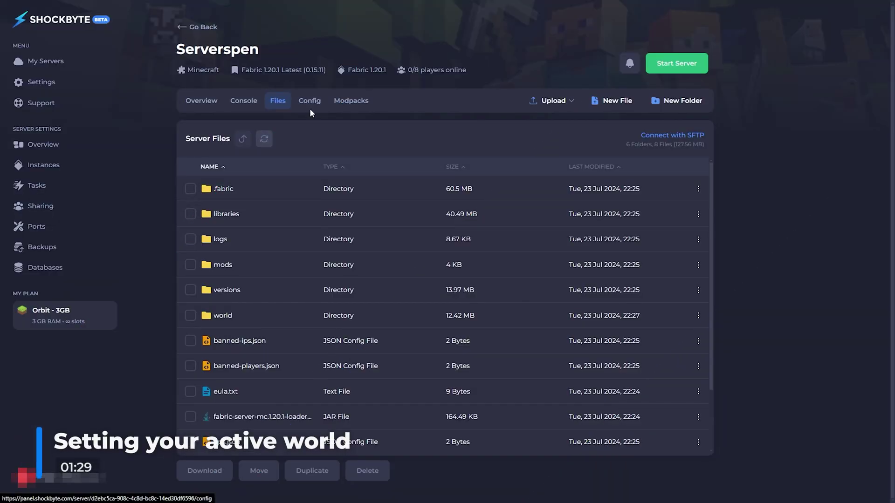
Show the Config section of the Shockbyte server panel
click(310, 101)
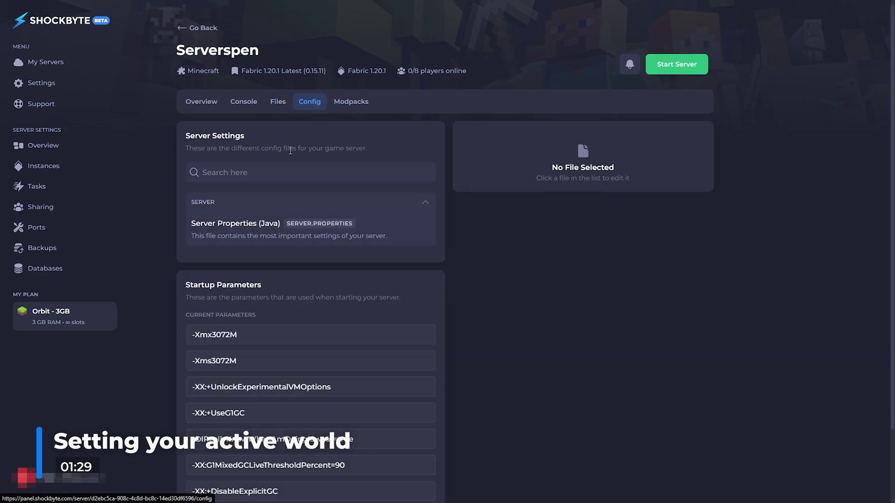
In Server Properties (Java), select the Level name value 'world' to replace with Shocky Server
click(316, 225)
scroll(549, 195, down, 1)
scroll(549, 195, down, 2)
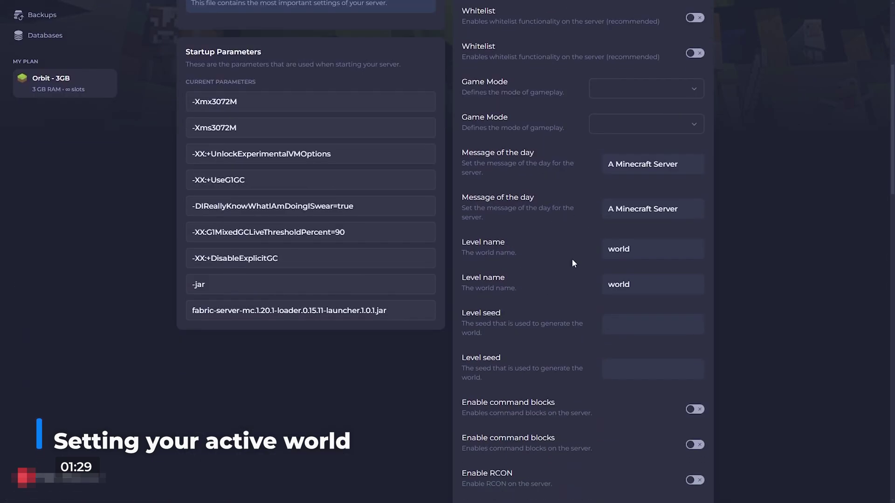
double_click(611, 252)
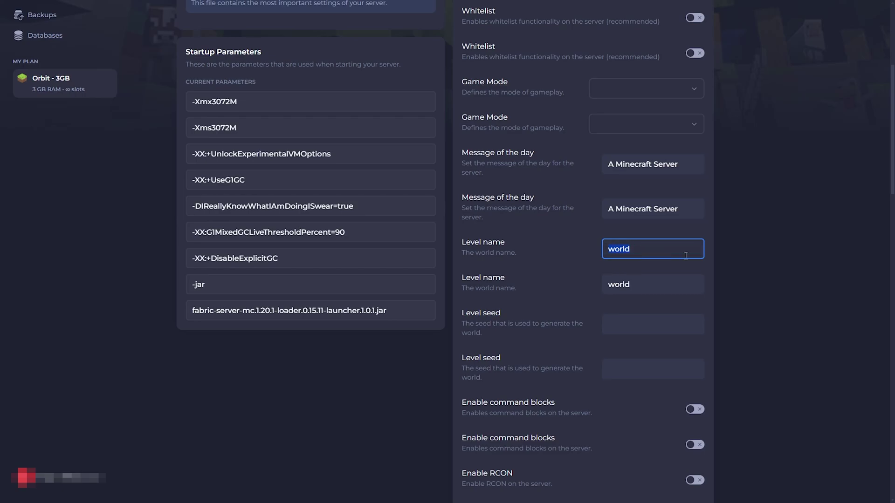
text(Shocky Server)
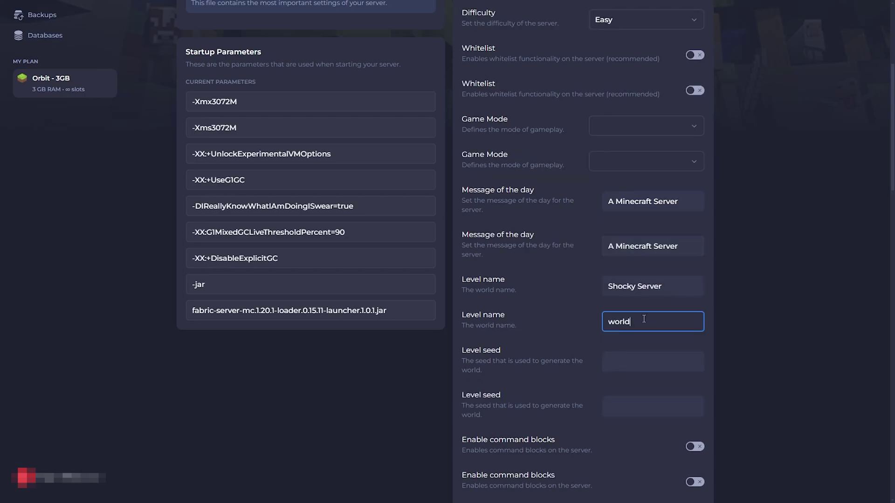
text(Shocky Server)
scroll(672, 190, up, 3)
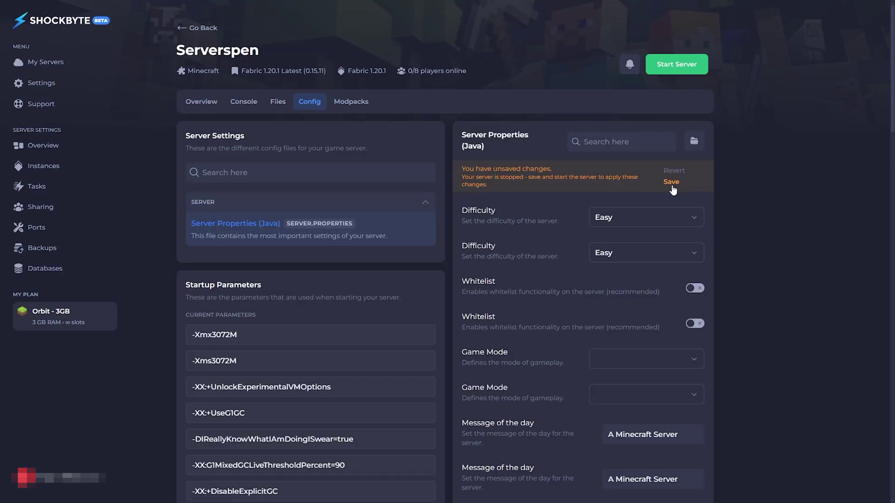